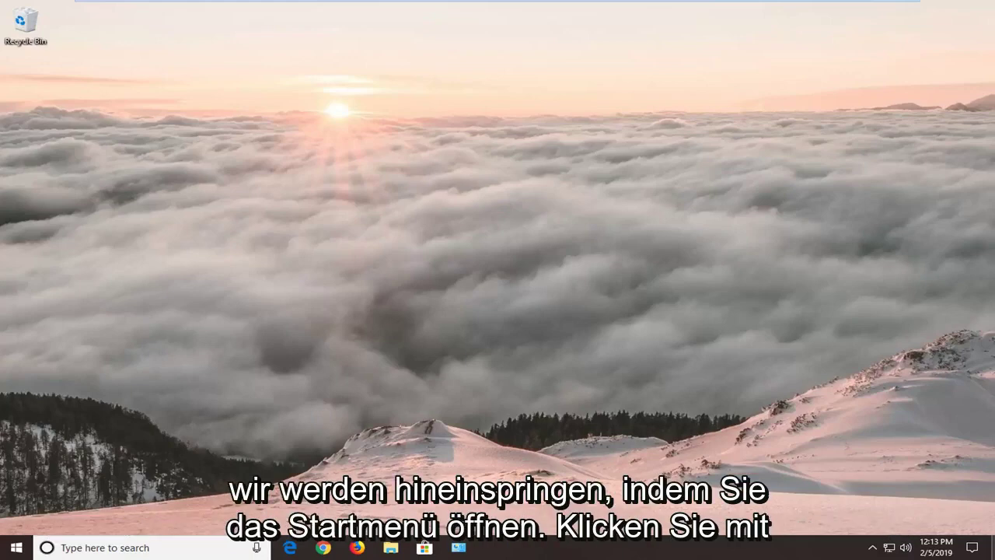
Search Windows for "troubleshoot" and open the Troubleshoot settings page
click(23, 553)
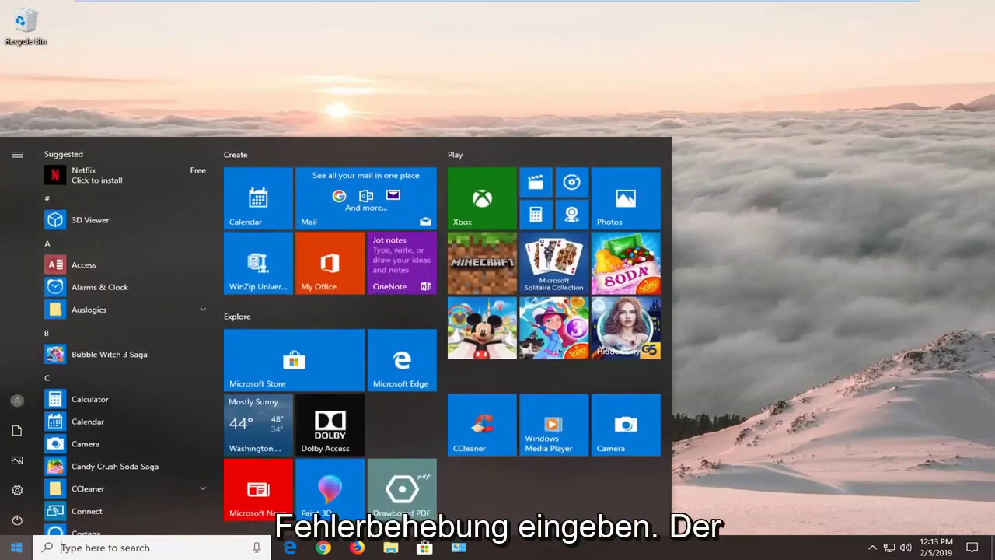
text(trbouelsho)
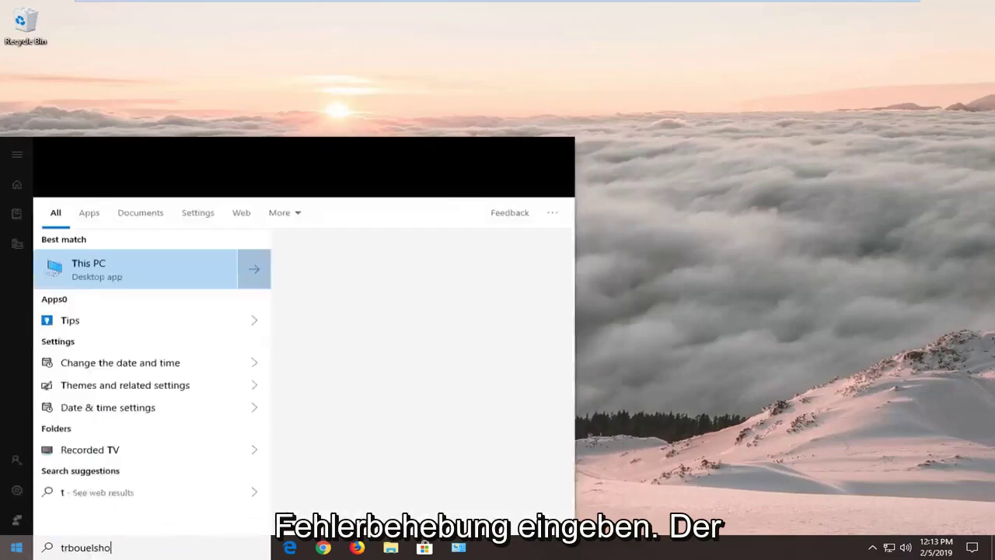
key(BackSpace)
key(BackSpace)
key(BackSpace)
key(BackSpace)
key(BackSpace)
key(BackSpace)
key(BackSpace)
key(BackSpace)
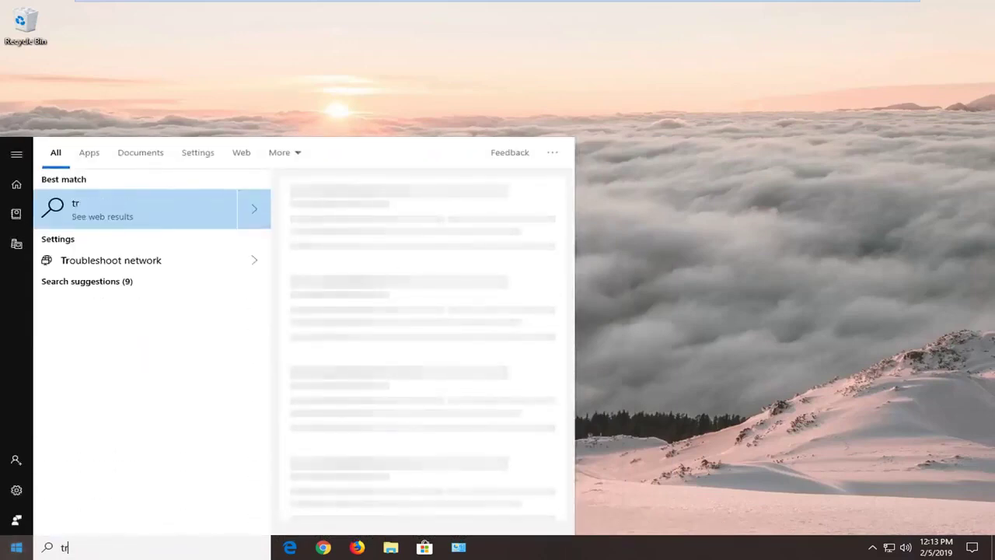
text(oubleshoot)
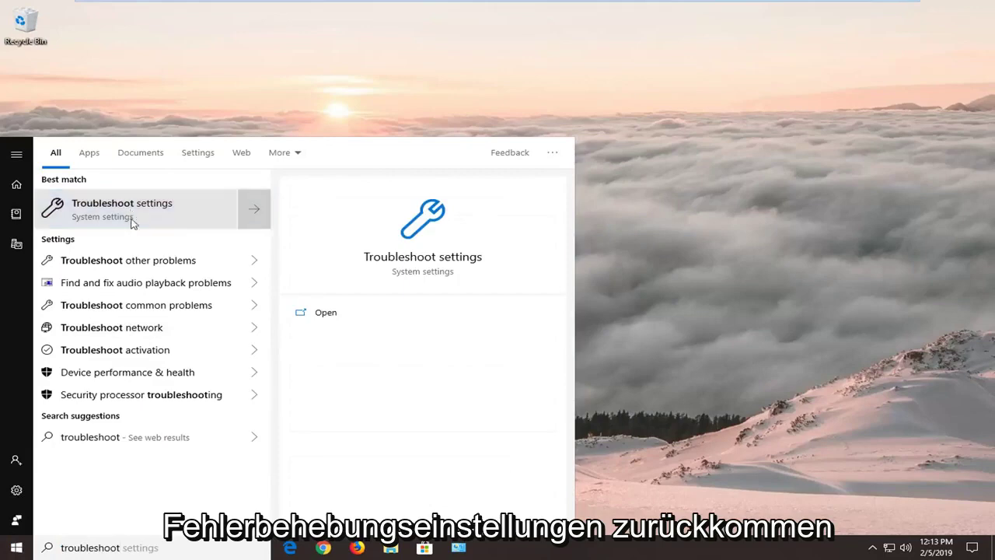
click(195, 210)
drag(563, 19, 530, 62)
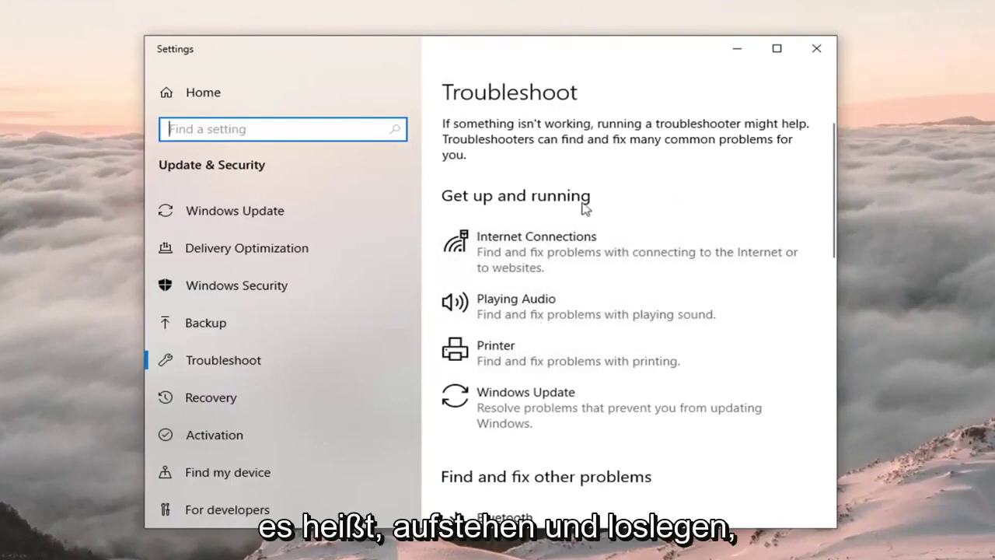
Run the Windows Store Apps troubleshooter from the other problems section of the Troubleshoot page
scroll(651, 187, down, 1)
scroll(642, 264, down, 10)
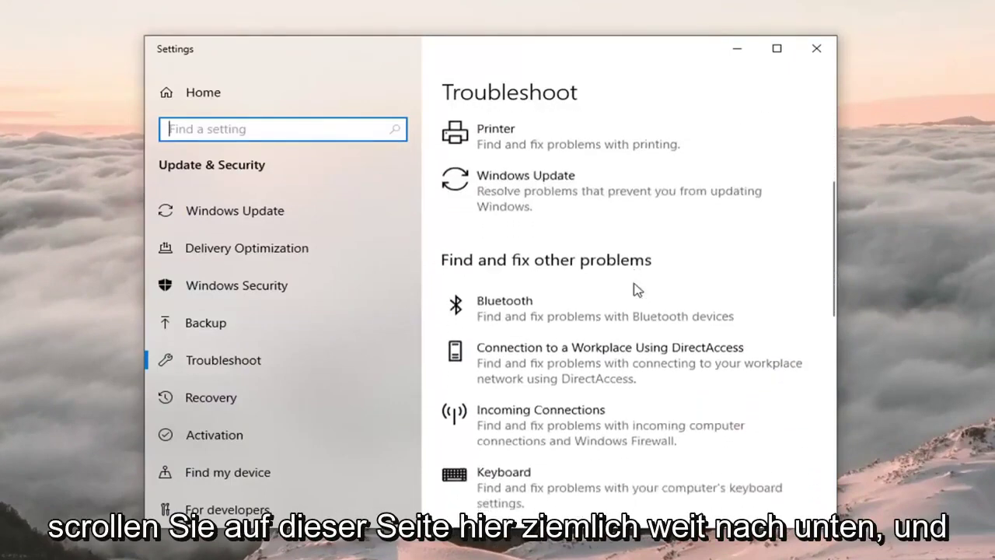
scroll(630, 288, down, 5)
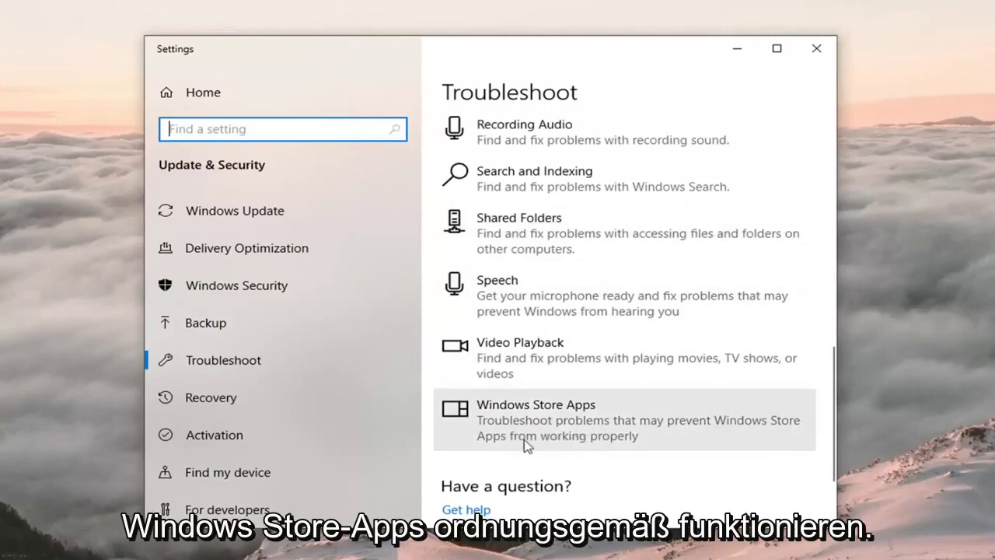
click(535, 426)
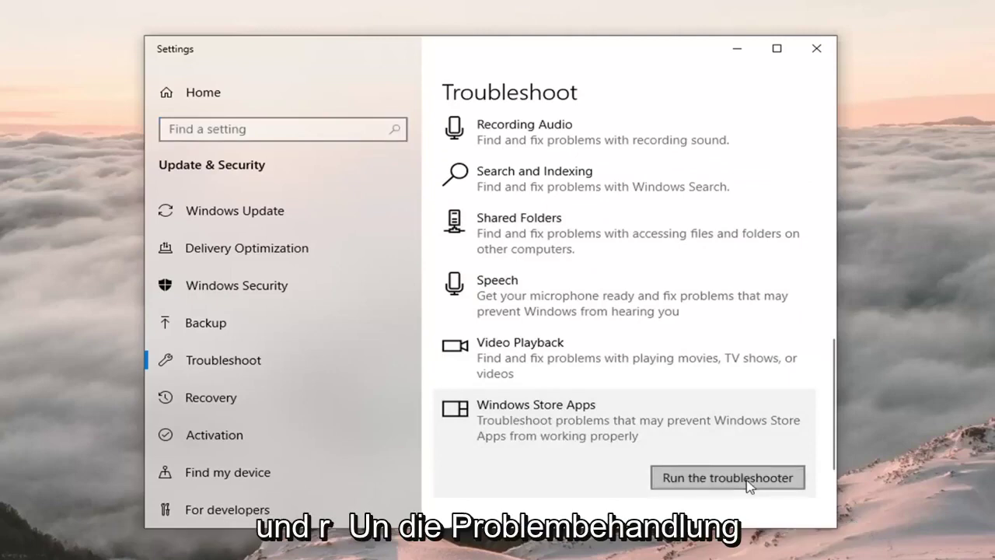
click(743, 479)
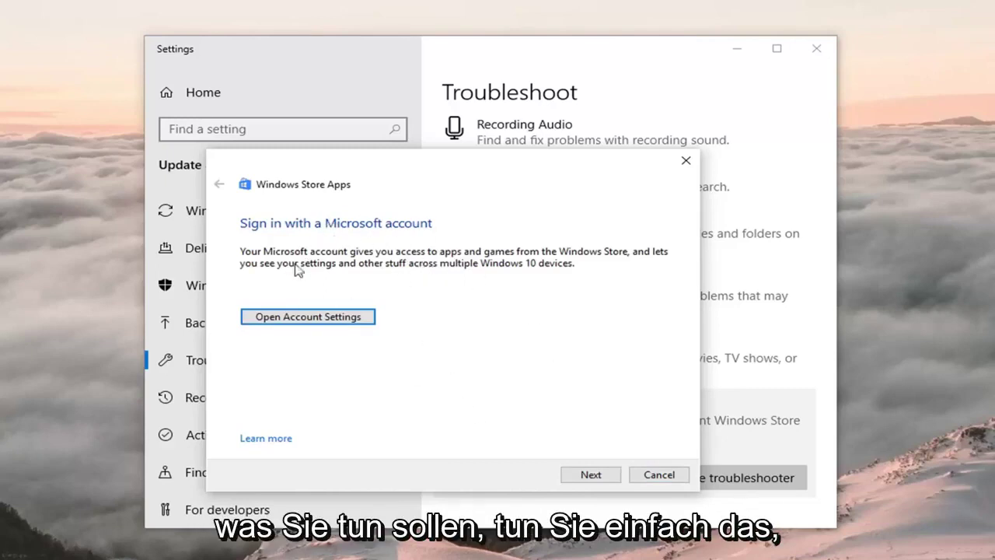
Finish the troubleshooter, skipping the account sign-in and app reset suggestions, and close it along with Settings
click(585, 469)
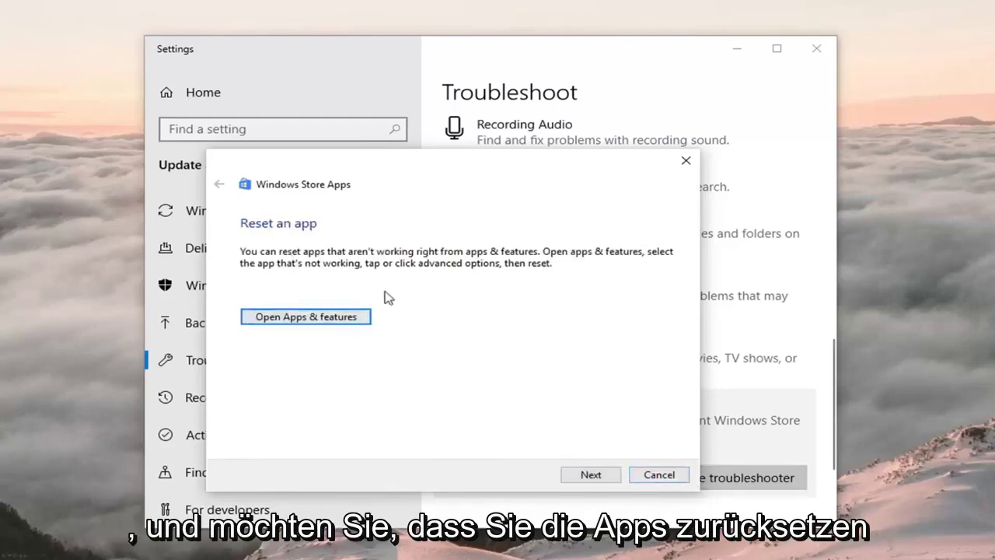
click(592, 476)
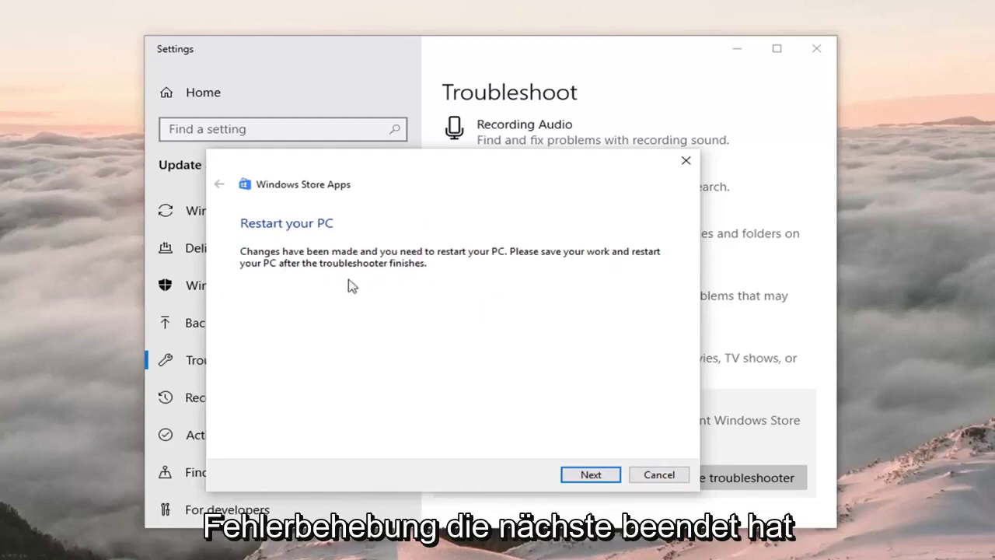
click(576, 474)
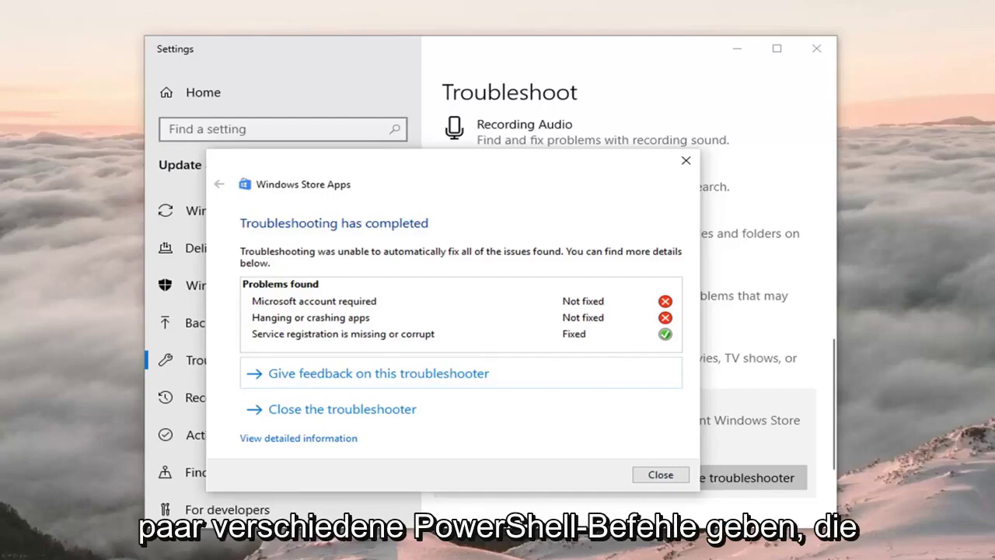
click(687, 160)
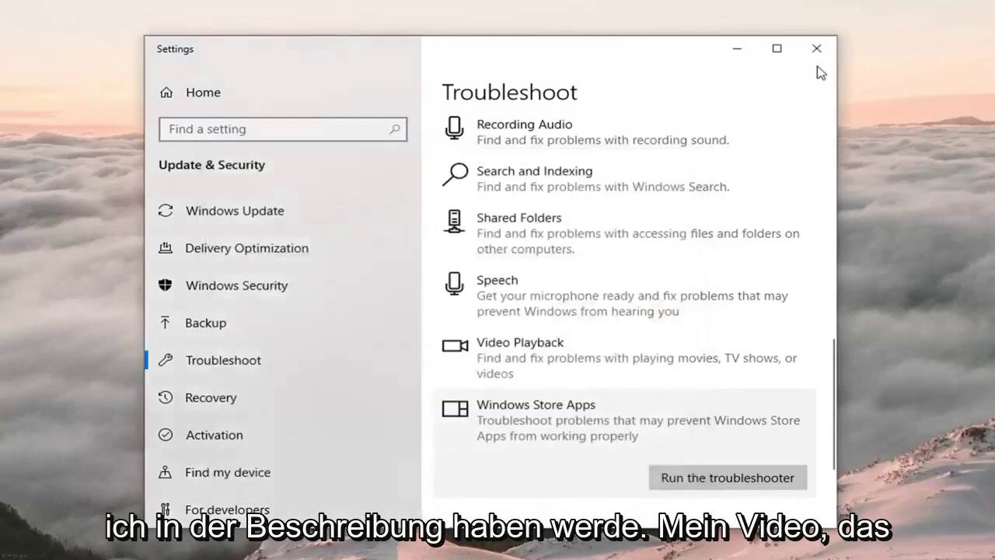
click(816, 52)
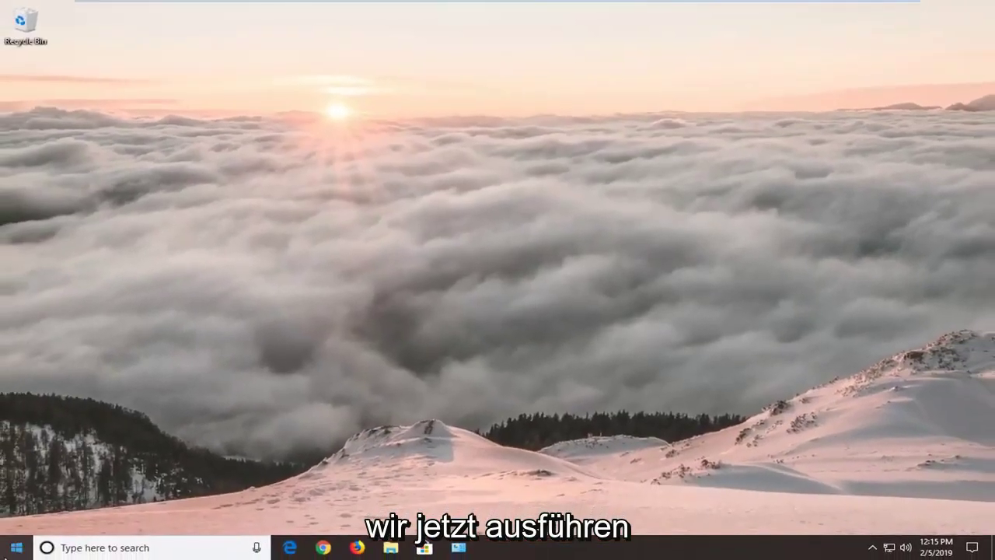
Search for "powershell" and open Windows PowerShell as administrator, allowing it to make changes to the device
click(16, 548)
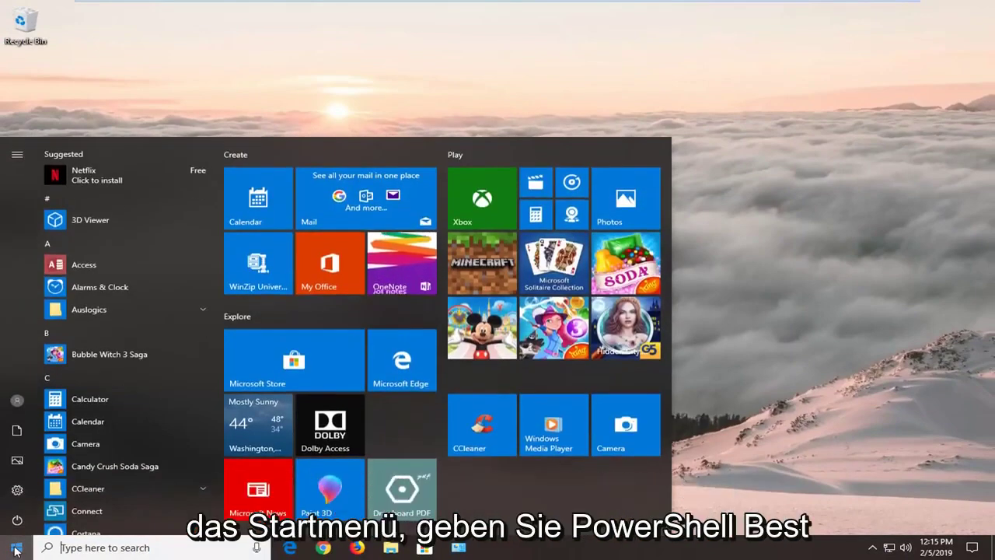
text(powe)
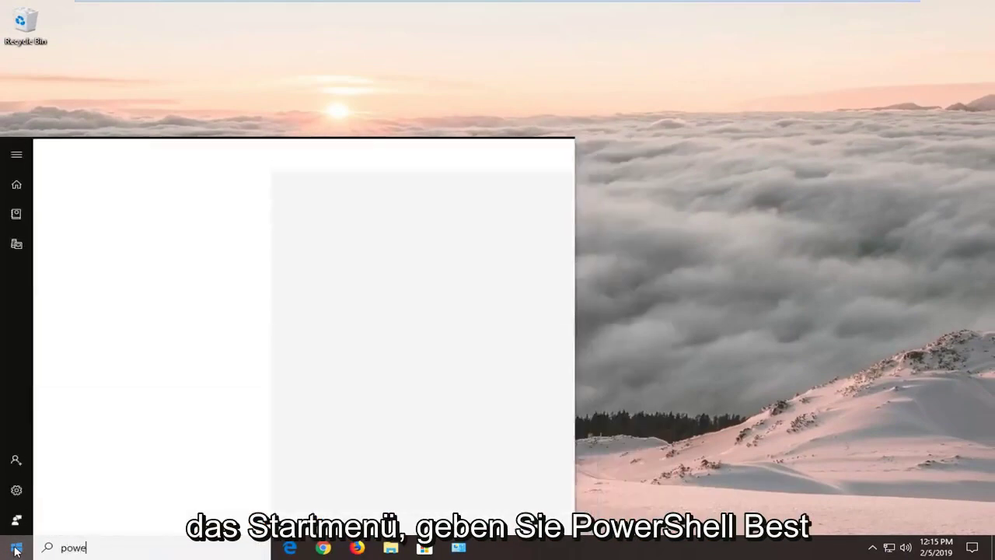
text(rshell)
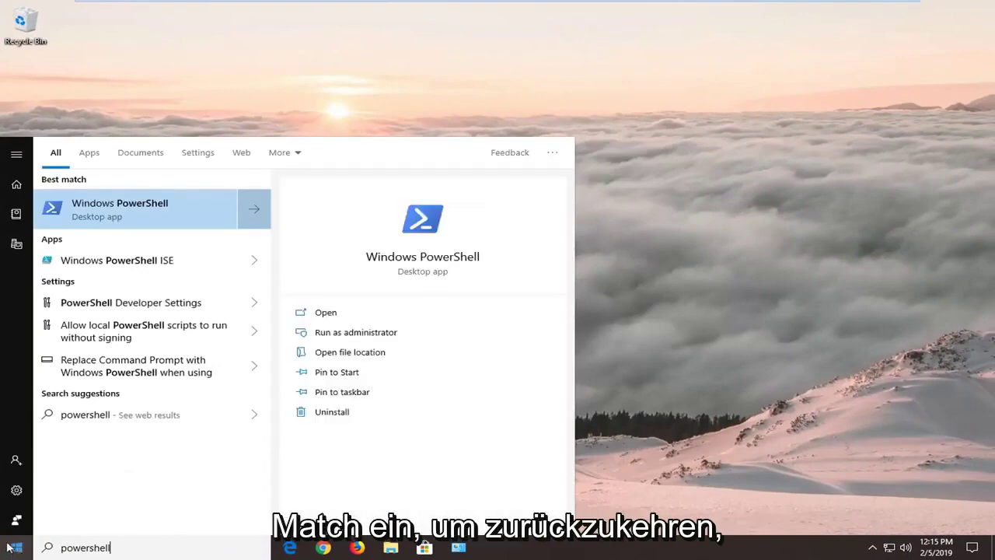
right_click(144, 217)
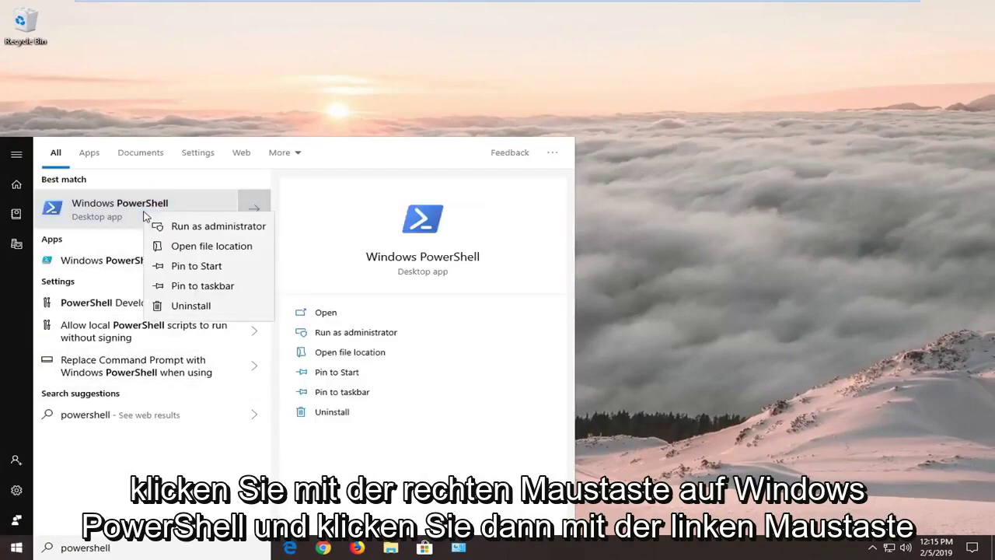
click(151, 224)
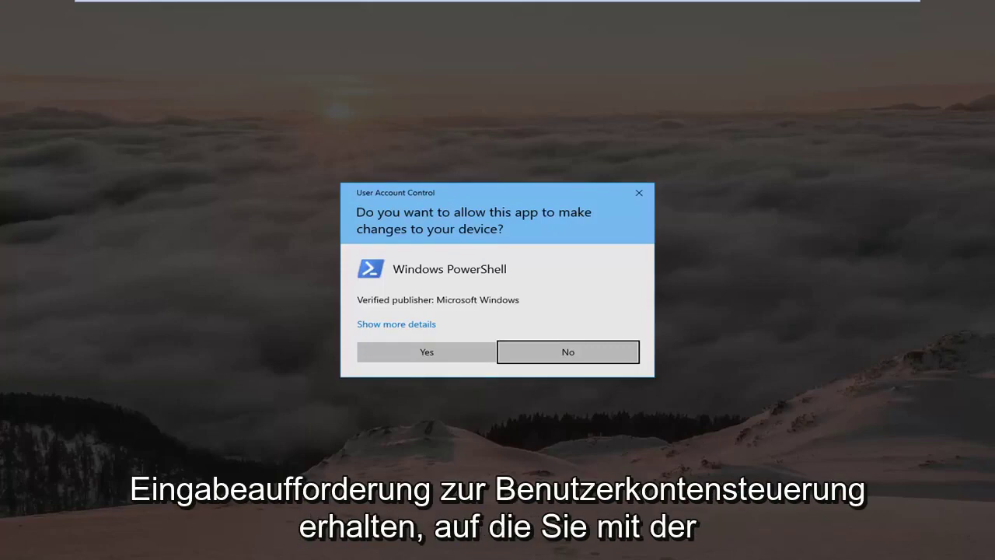
click(443, 355)
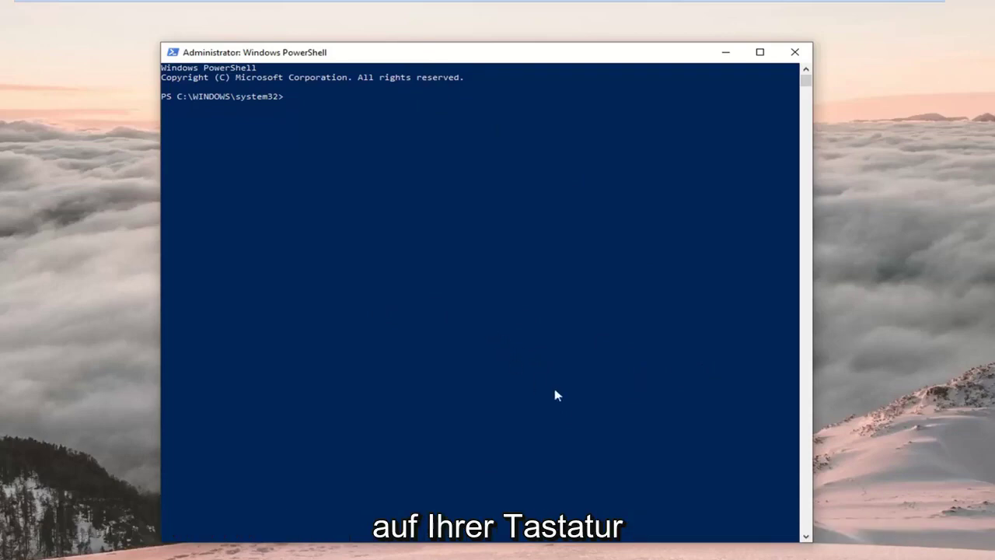
Paste and run Get-AppXPackage | Foreach {Add-AppxPackage -DisableDevelopmentMode -Register "$($_.InstallLocation)\AppXManifest.xml"}, and close PowerShell once it finishes
right_click(437, 54)
click(495, 157)
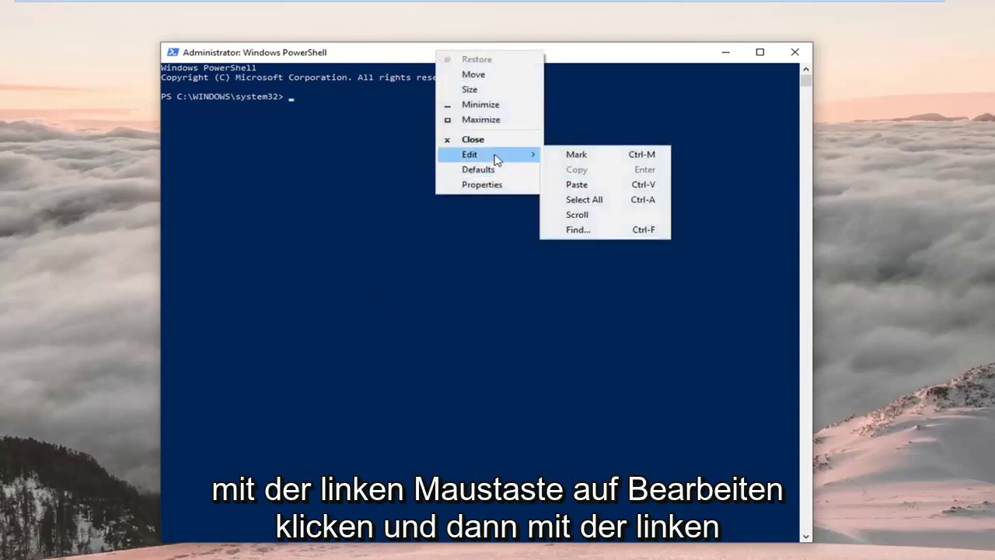
click(582, 186)
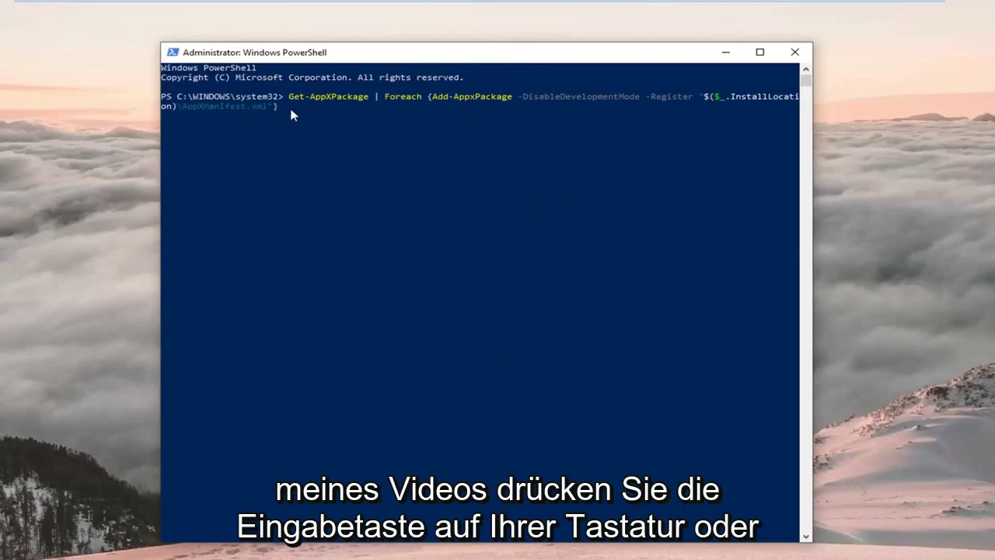
key(Return)
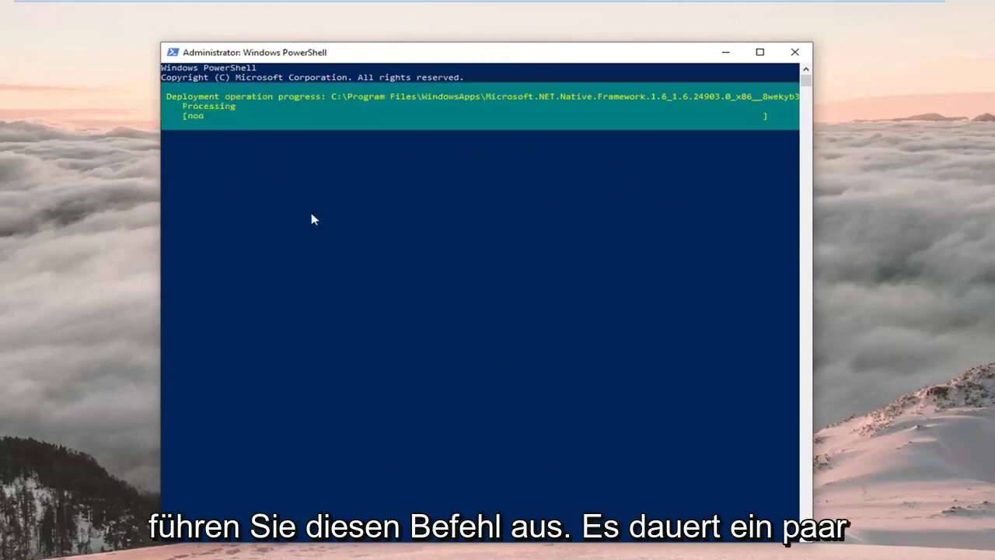
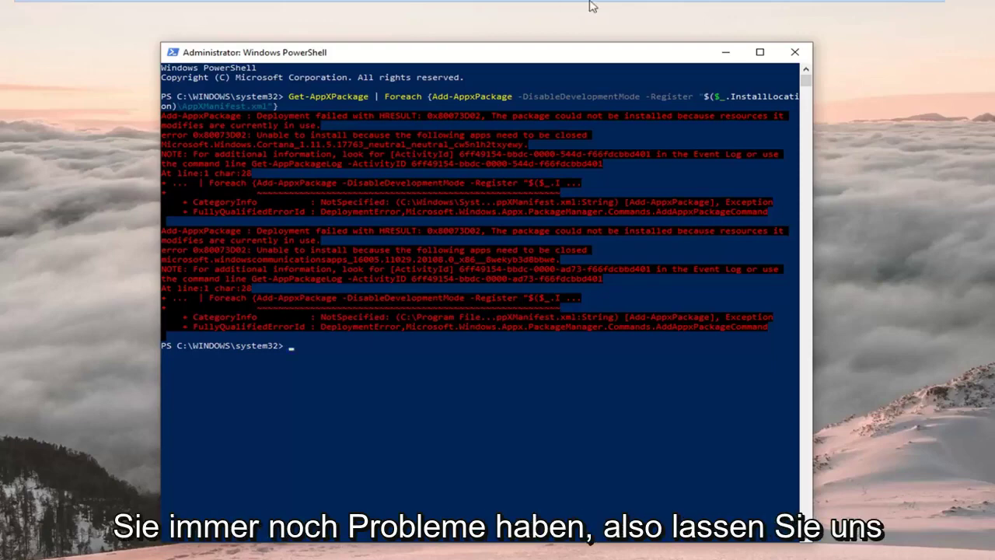
click(795, 53)
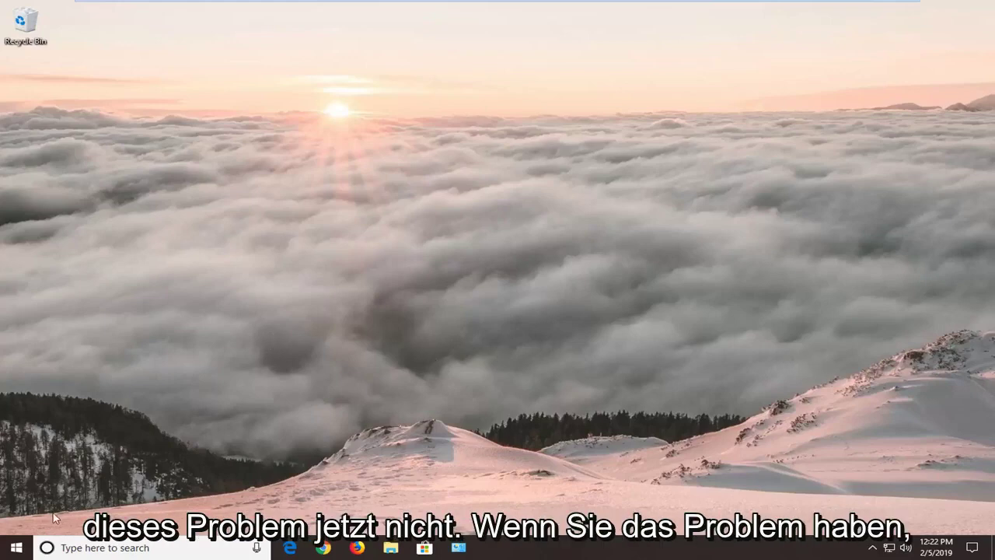
Start a new Windows PowerShell session with administrator rights, approve the account control request and move its window higher on the desktop
click(20, 550)
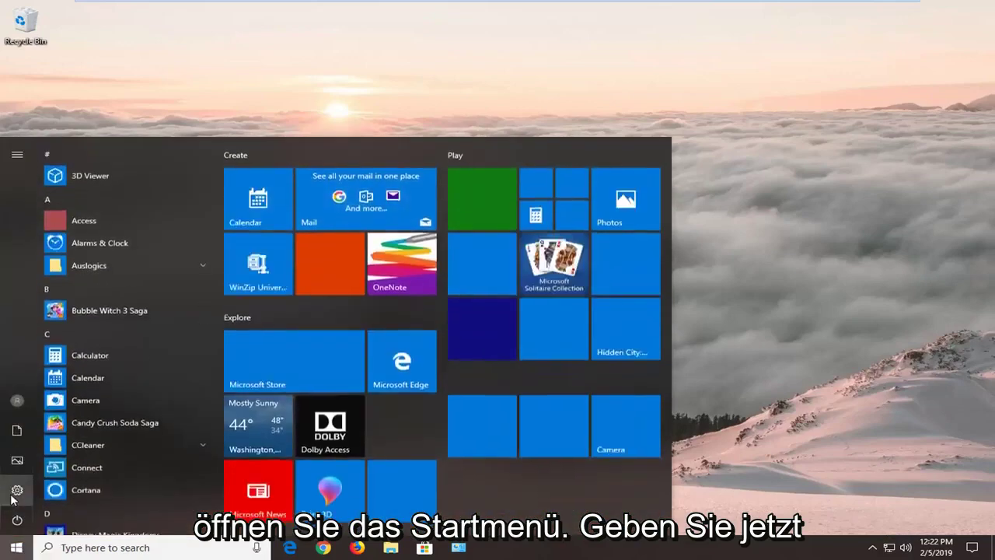
text(pow)
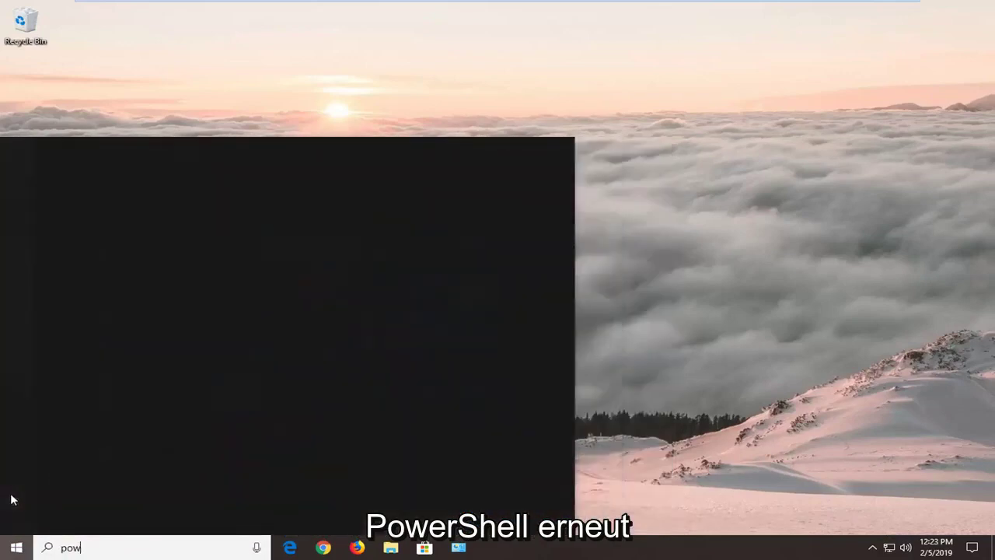
text(ershell)
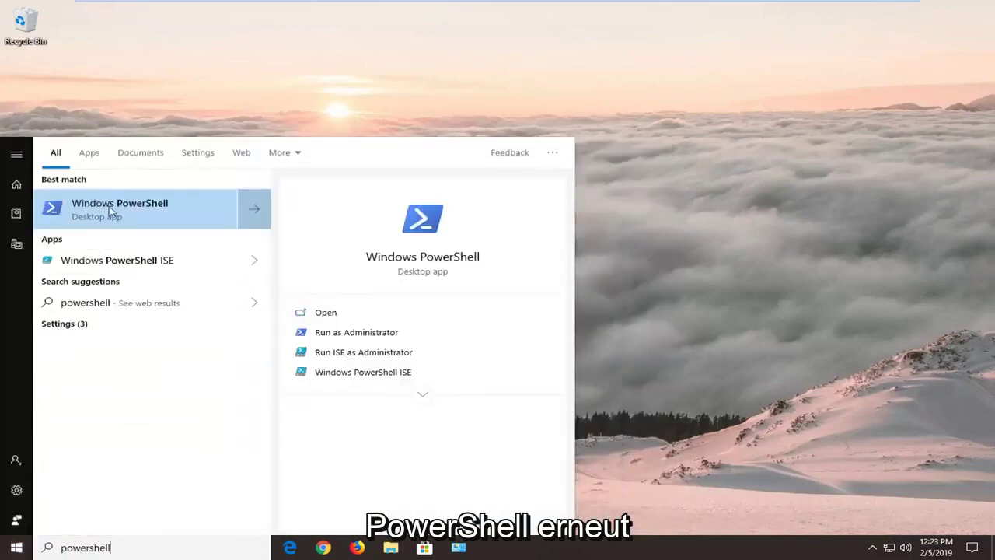
right_click(108, 207)
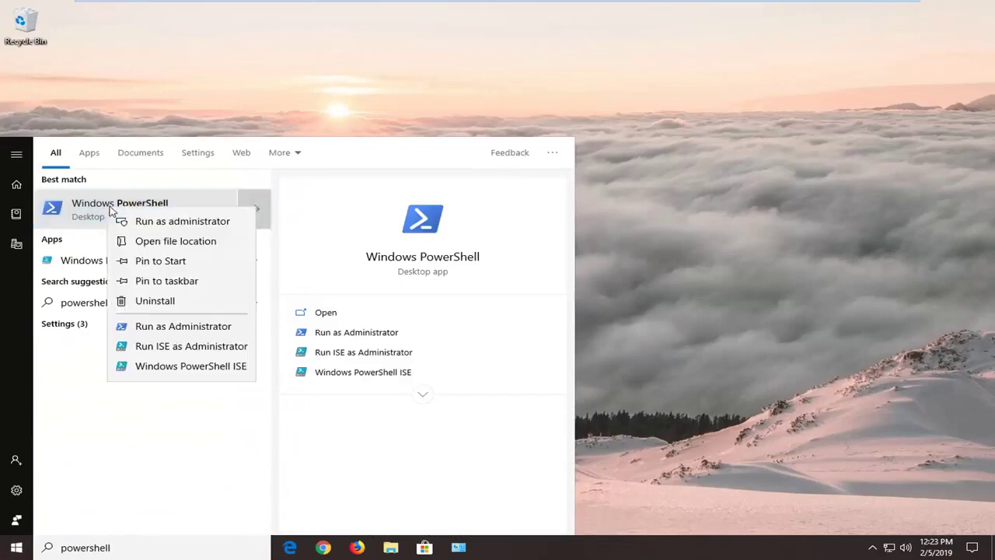
click(150, 225)
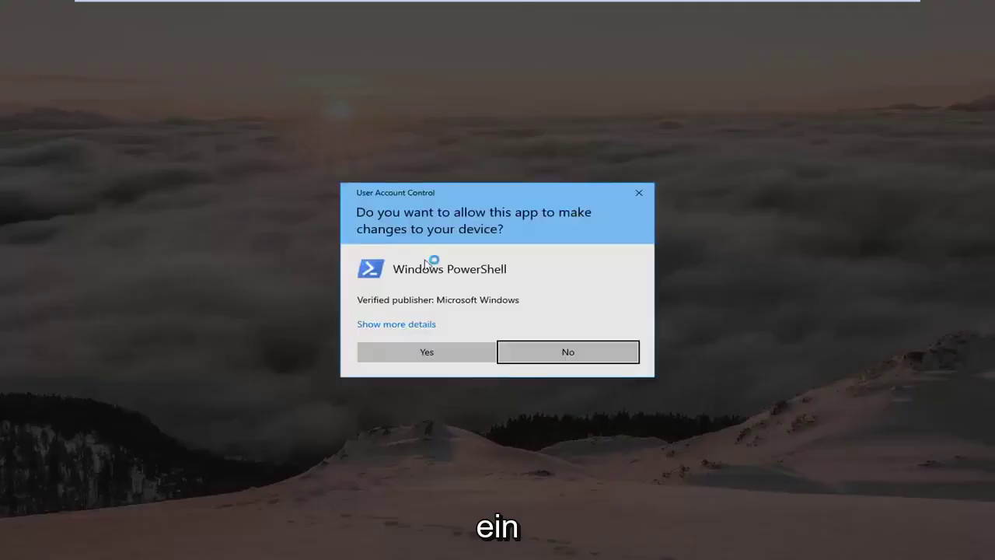
click(427, 352)
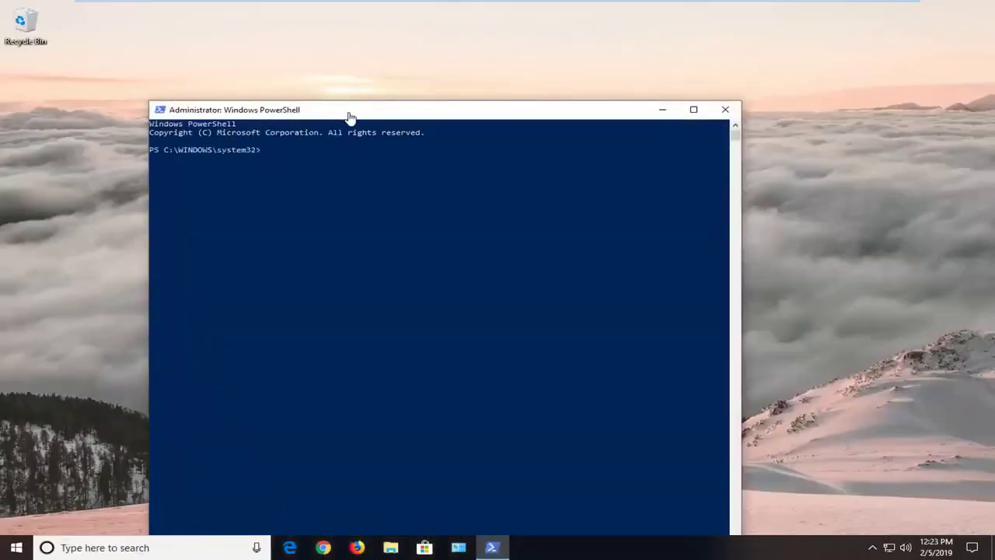
drag(348, 115, 417, 46)
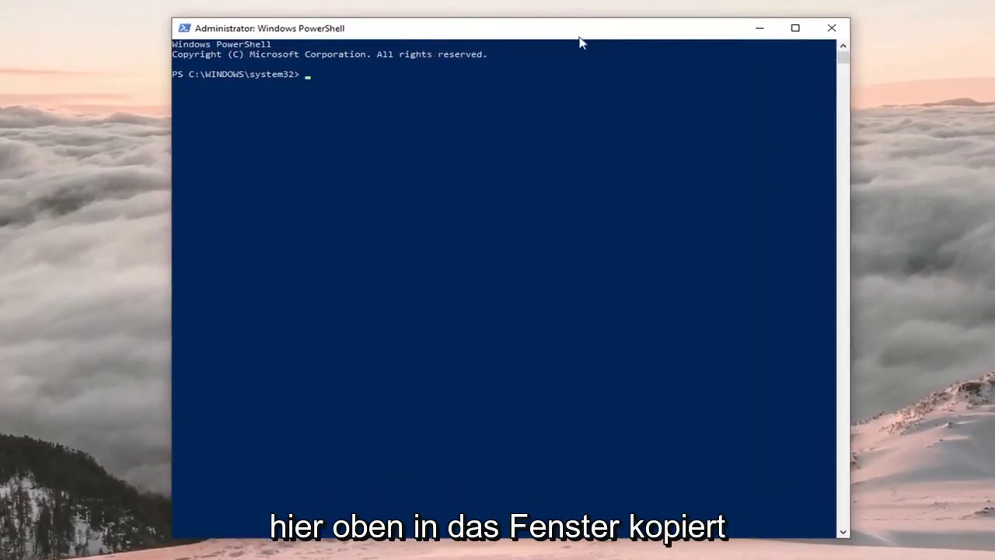
Paste and run Get-AppXPackage *WindowsStore* -AllUsers | Foreach {Add-AppxPackage -DisableDevelopmentMode -Register "$($_.InstallLocation)\AppXManifest.xml"}, and close PowerShell
right_click(532, 32)
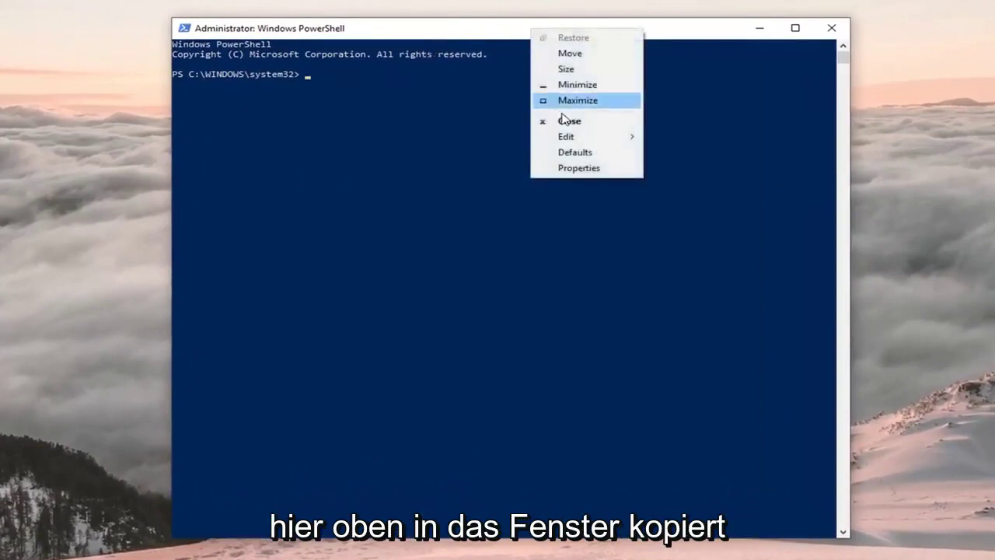
mouse_move(571, 137)
click(701, 167)
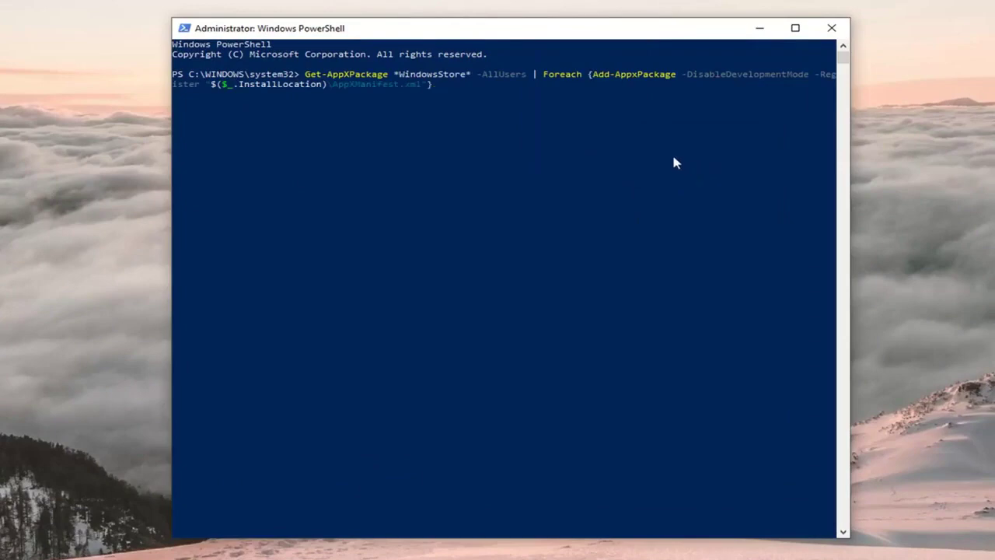
key(Return)
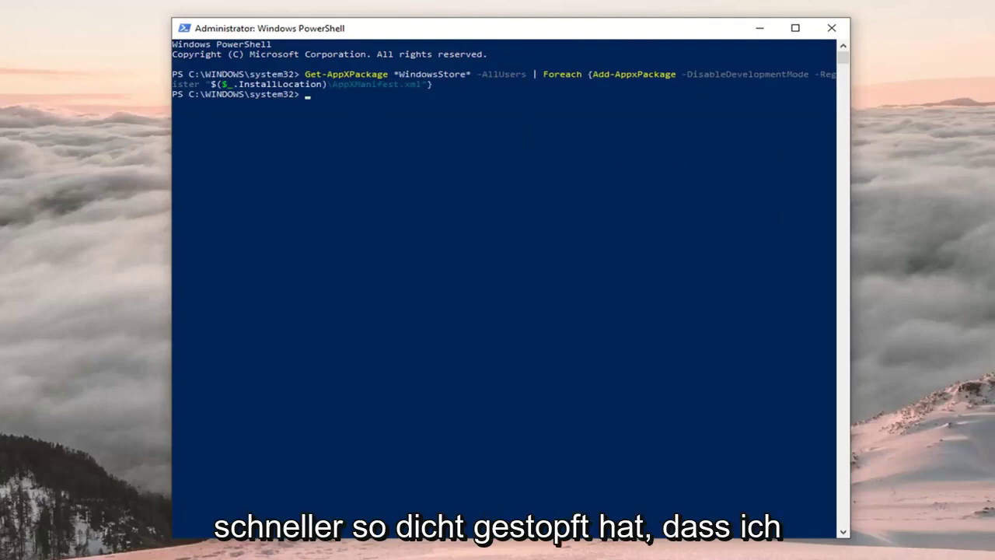
click(832, 32)
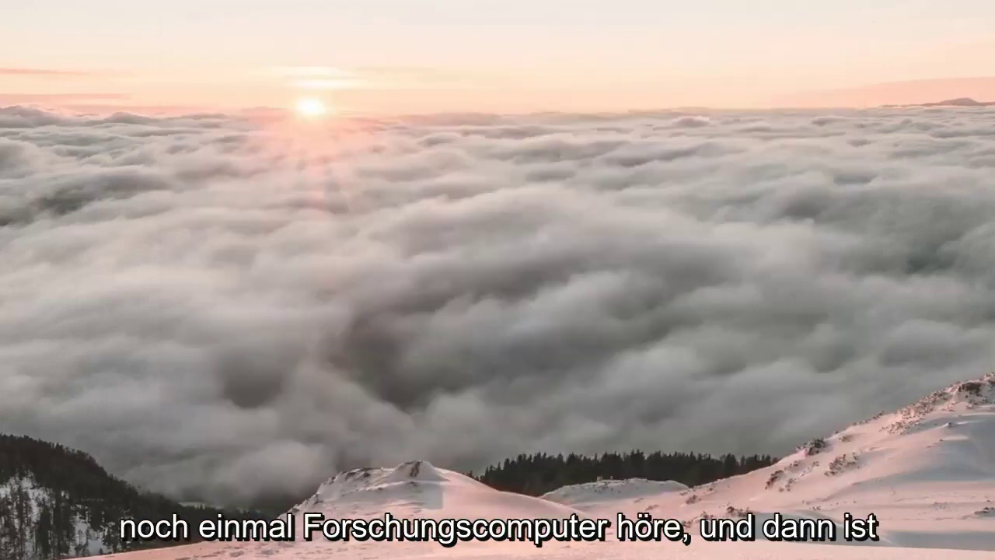